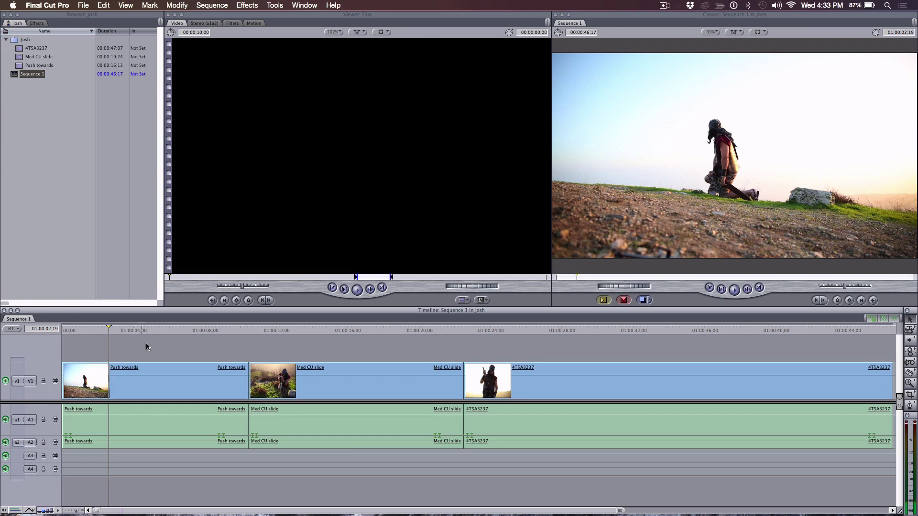
- Select the edit between Med CU slide and 4TSA3237 and open it in the Trim Edit window
drag(133, 330, 313, 329)
drag(385, 331, 185, 329)
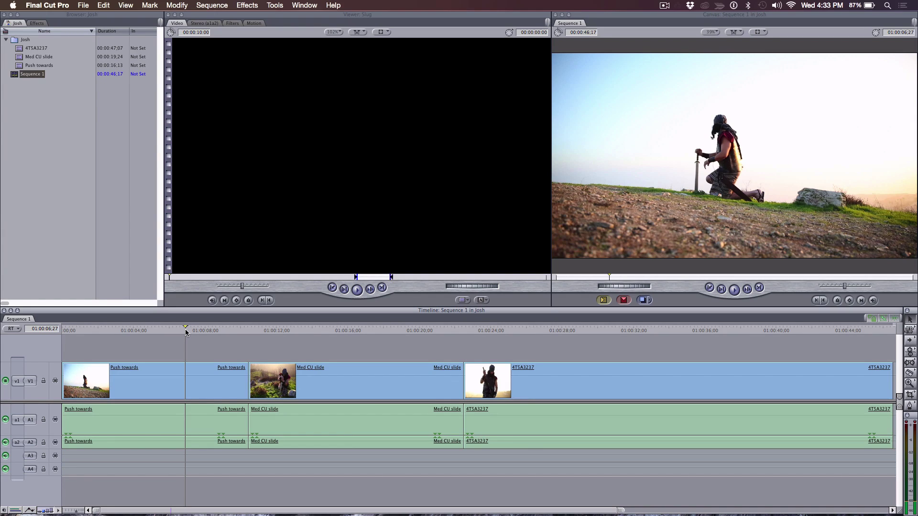
key(v)
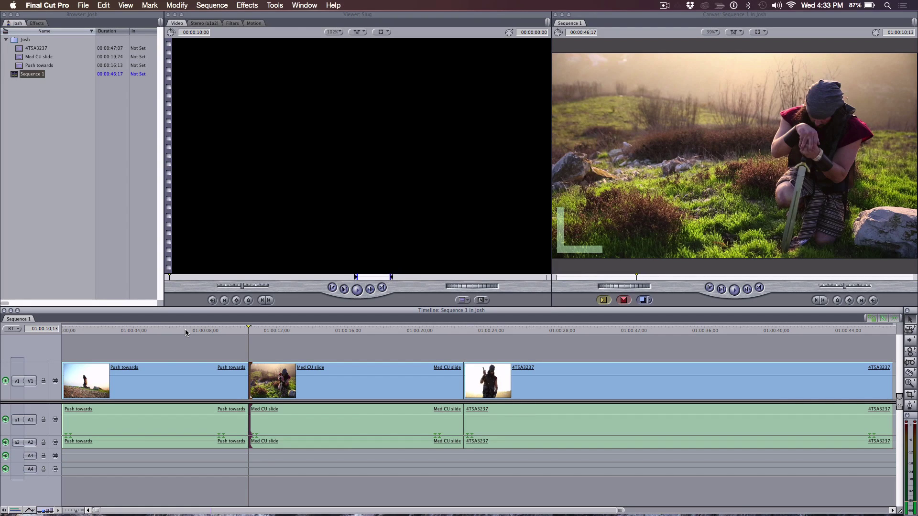
key(Down)
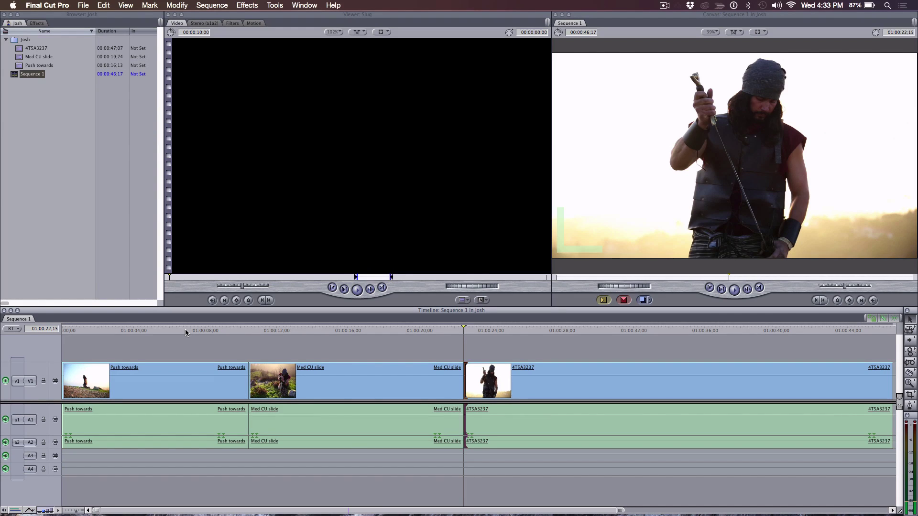
key(super+7)
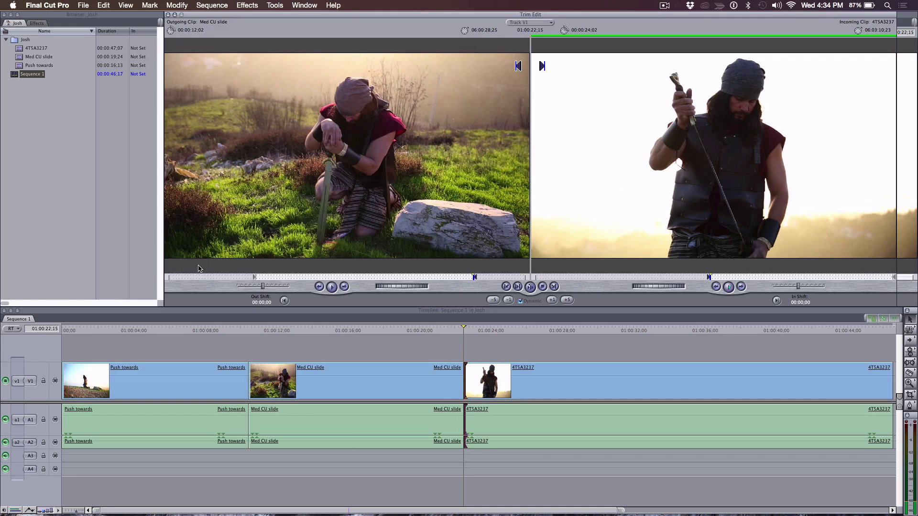
- Move the Trim Edit window down to reveal the viewers and toggle between outgoing and incoming trimming
drag(348, 14, 270, 45)
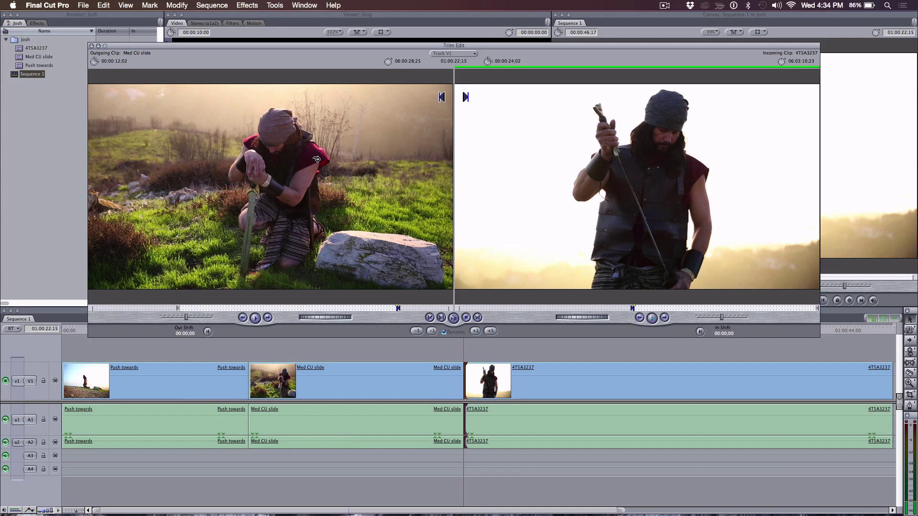
click(317, 159)
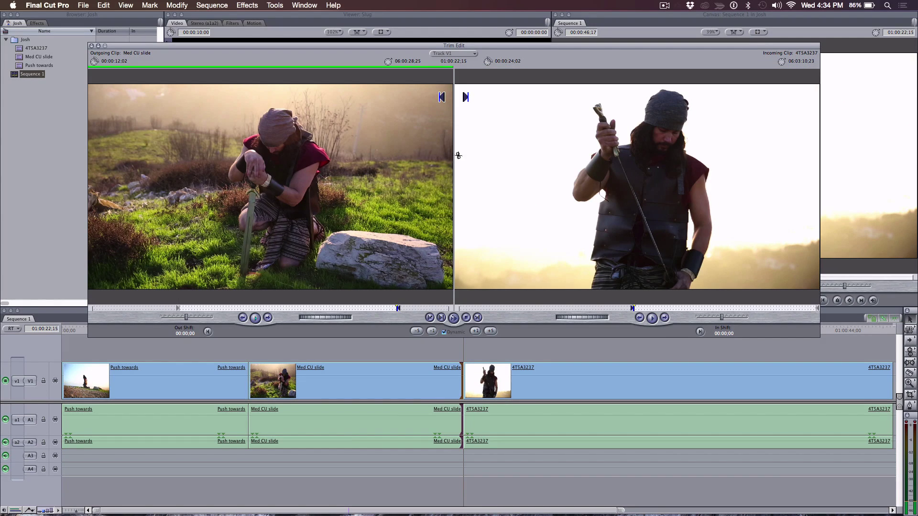
click(496, 161)
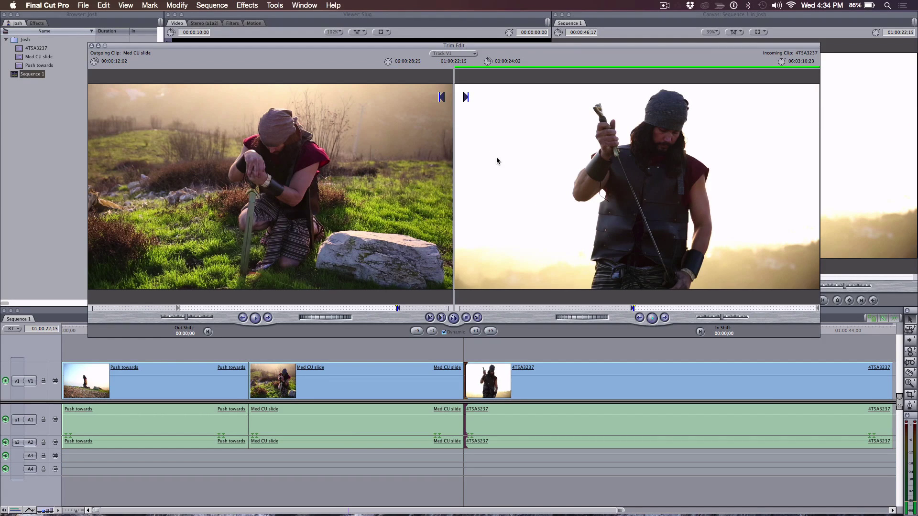
click(361, 156)
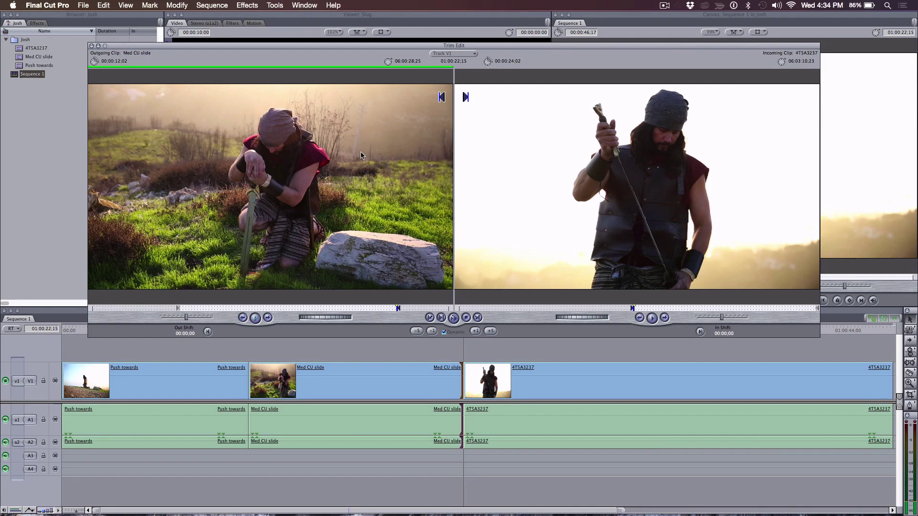
key(u)
key(u)
key(u)
click(383, 169)
click(510, 164)
click(414, 166)
- Compare incoming, outgoing and both-sides trimming, finishing on the outgoing Med CU slide side
click(497, 188)
click(382, 194)
click(477, 190)
click(391, 191)
click(531, 179)
click(401, 179)
click(502, 178)
click(403, 201)
click(452, 219)
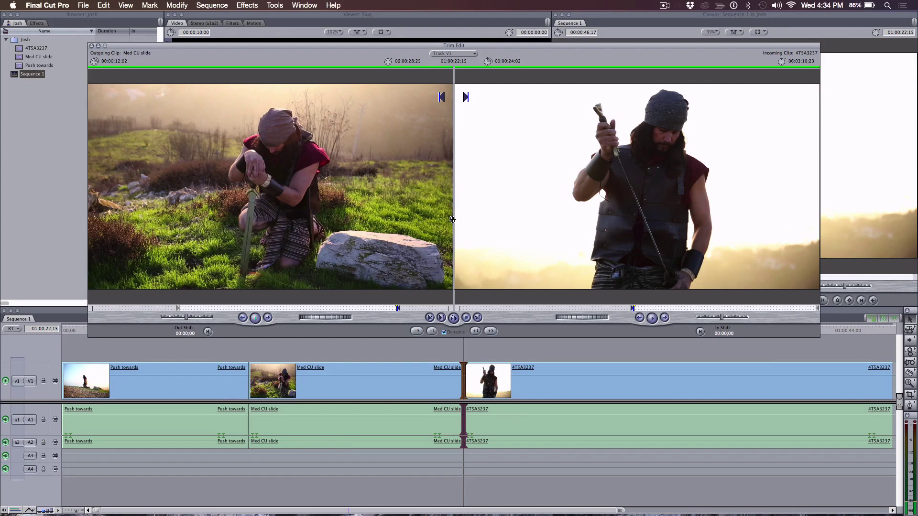
click(369, 199)
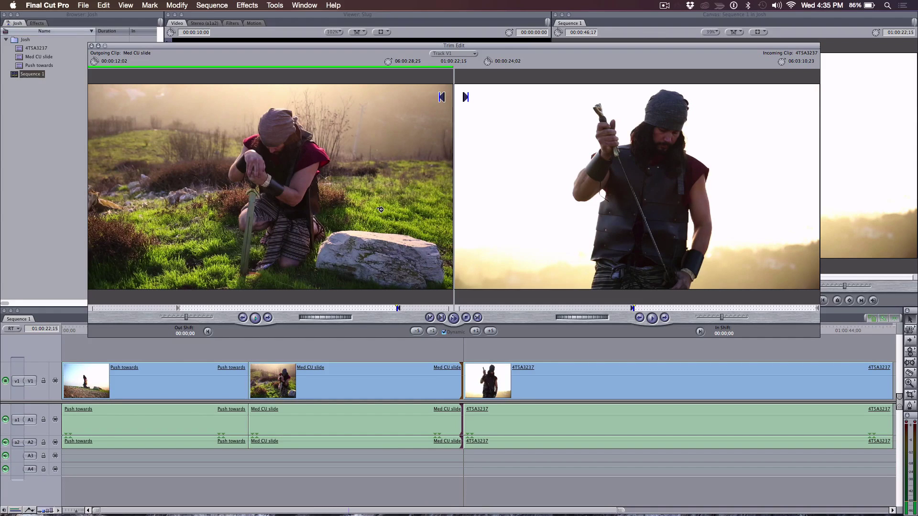
- Use J-K-L playback to end Med CU slide 26 frames earlier
key(j)
key(k)
key(l)
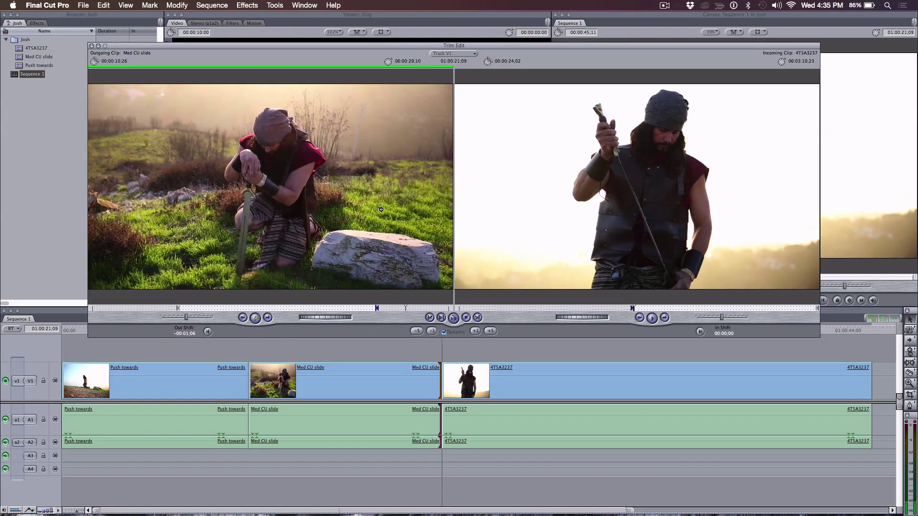
key(k)
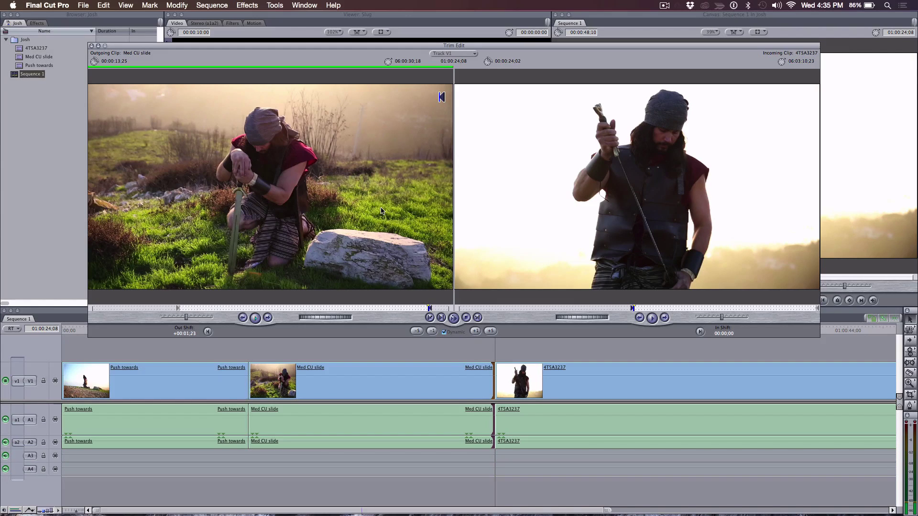
key(j)
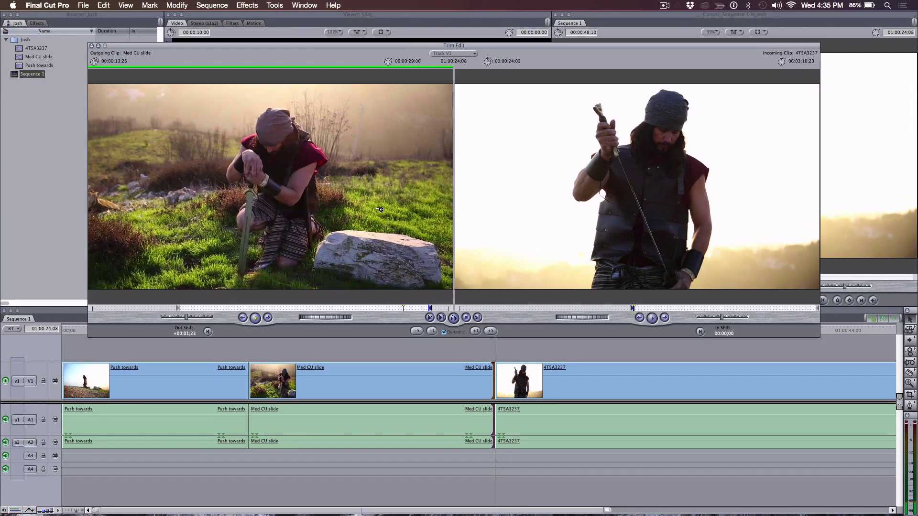
key(k)
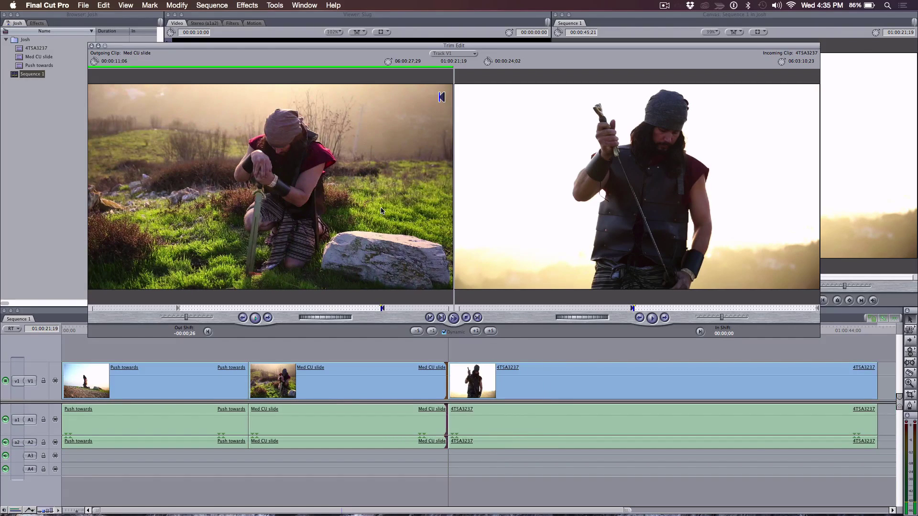
- Switch trimming to the incoming clip and start nudging its in point later with J-K-L
click(506, 201)
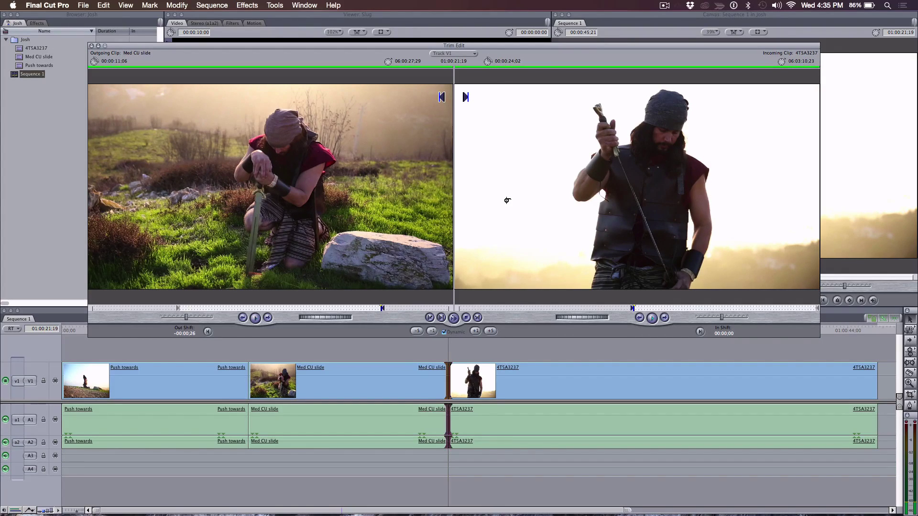
key(u)
key(u)
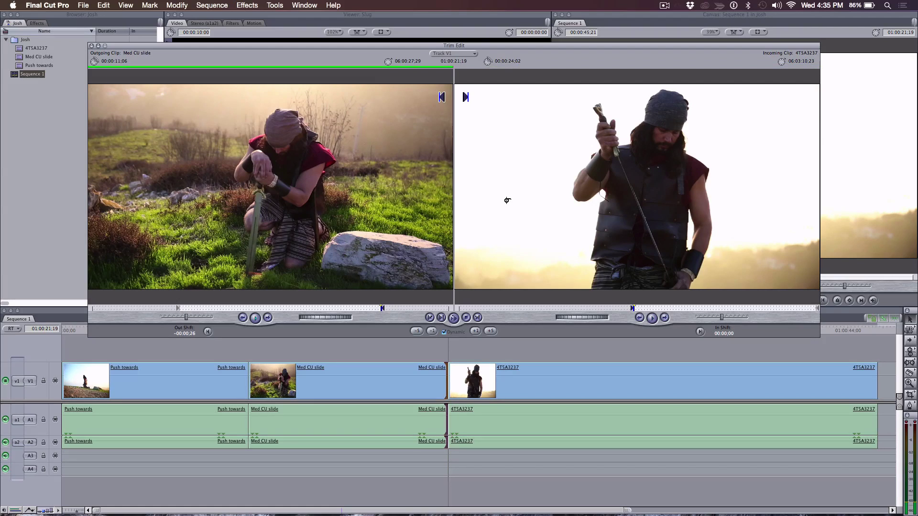
key(u)
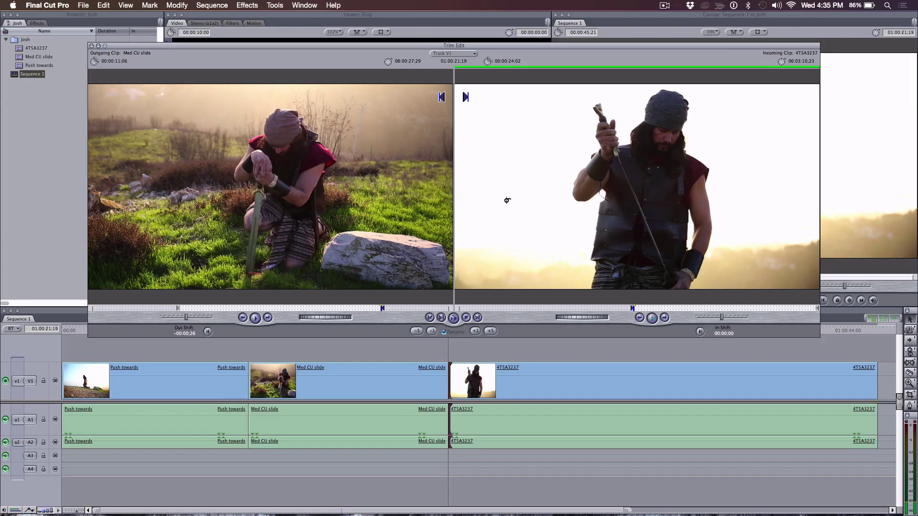
key(l)
key(k)
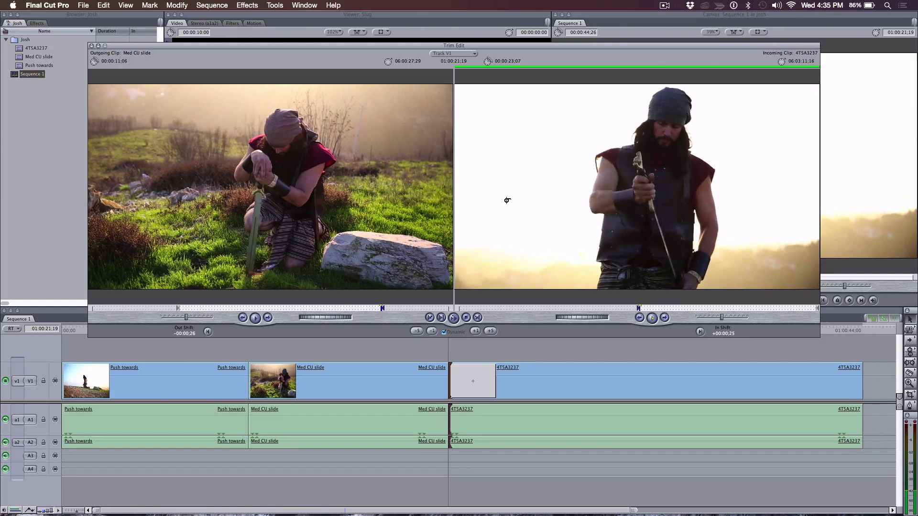
key(j)
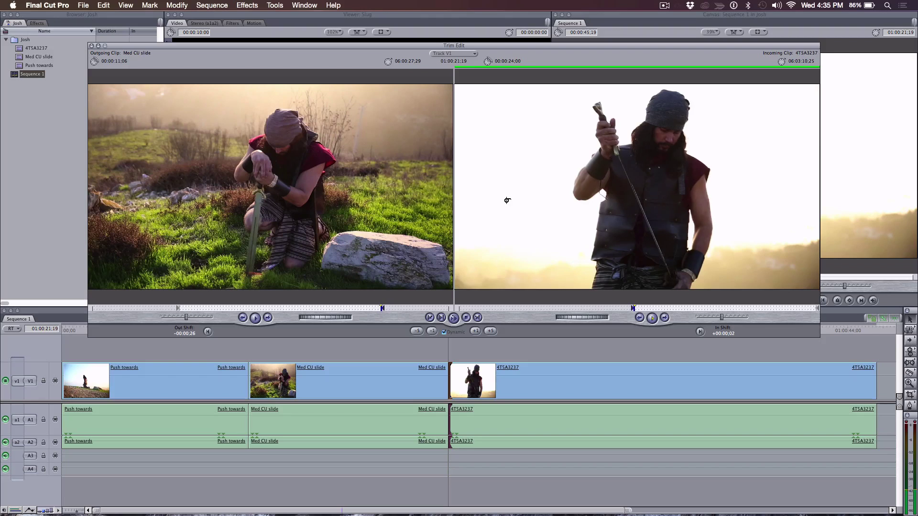
key(k)
- Fine-tune the incoming clip's start with J-K-L, settling on 10 frames later
key(l)
key(k)
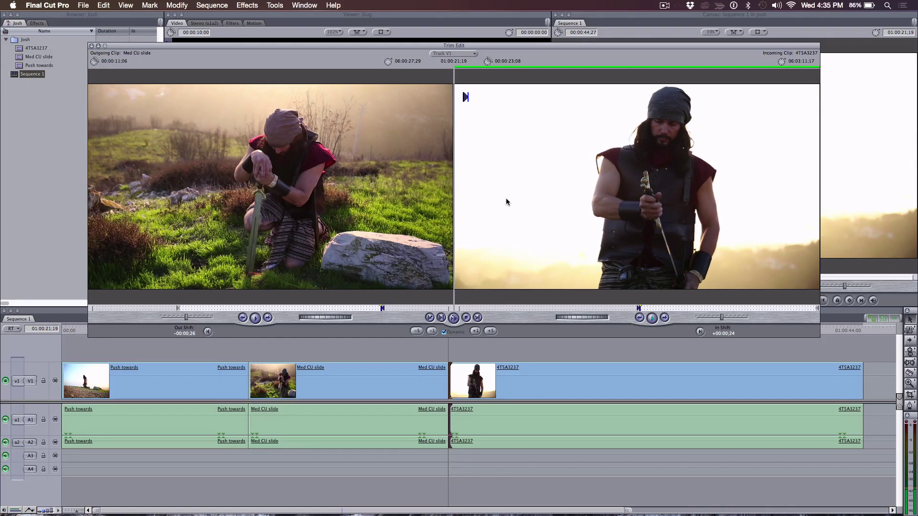
key(j)
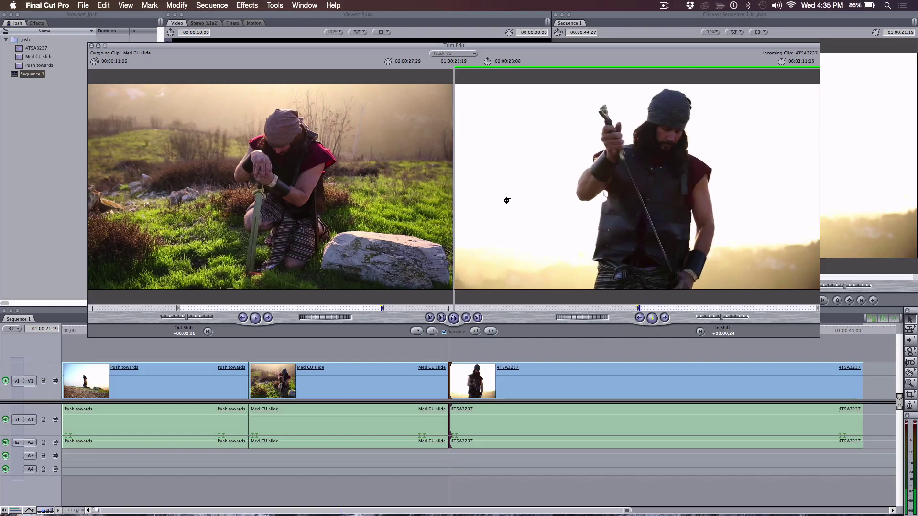
key(k)
key(l)
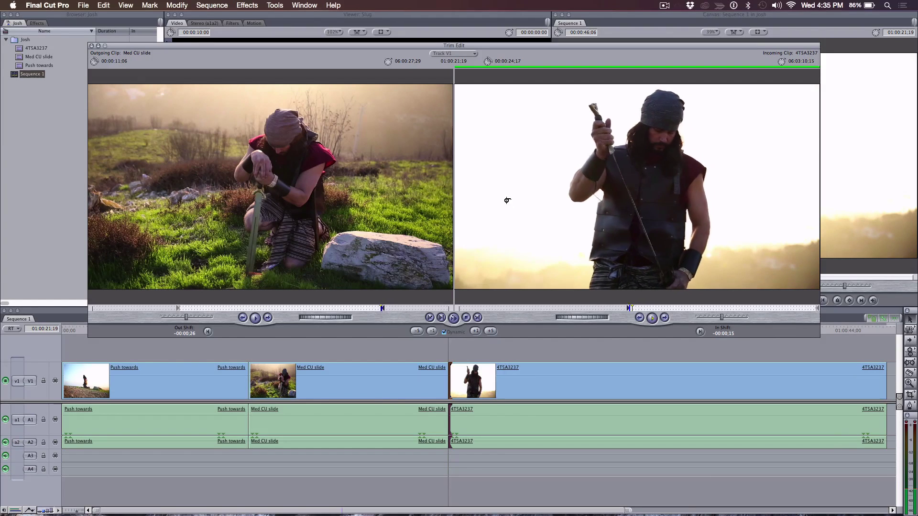
key(k)
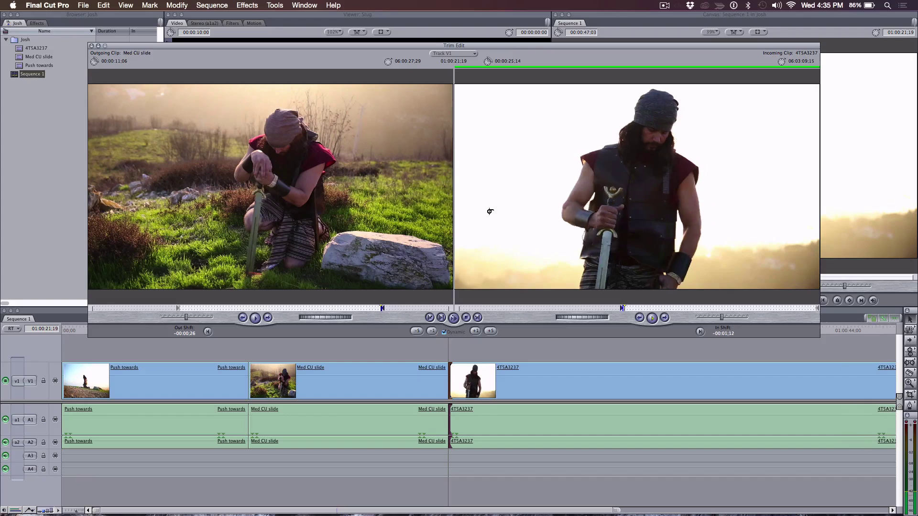
key(l)
key(k)
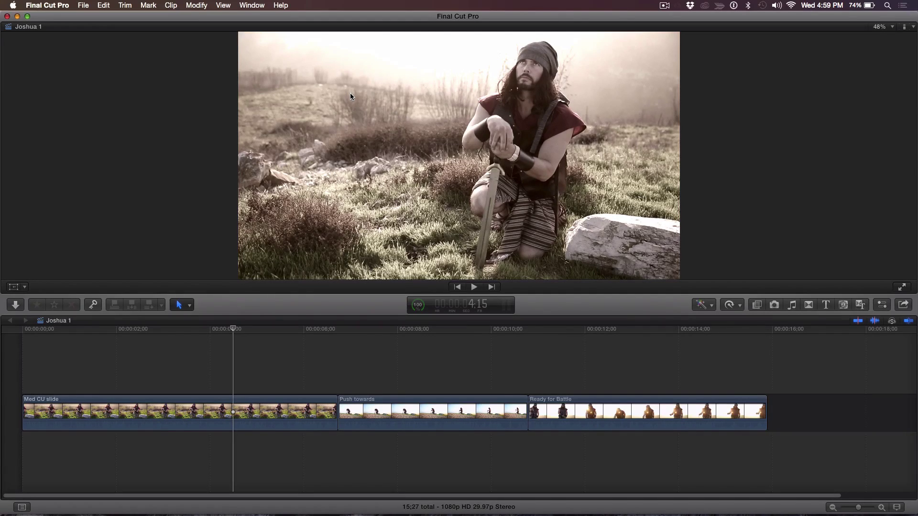
- Select the end of Med CU slide at its Push towards edit and expand its audio with Control-S
key(Down)
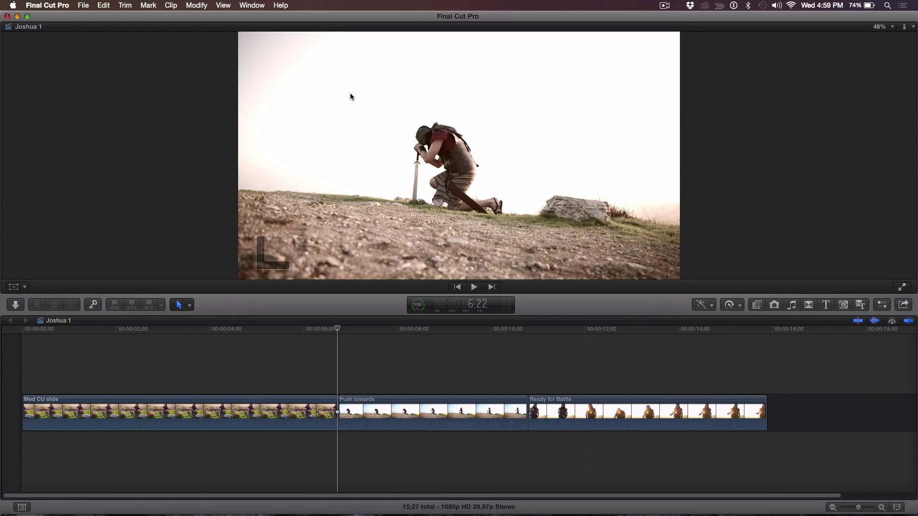
key(bracketleft)
key(bracketright)
key(backslash)
key(bracketleft)
key(ctrl+s)
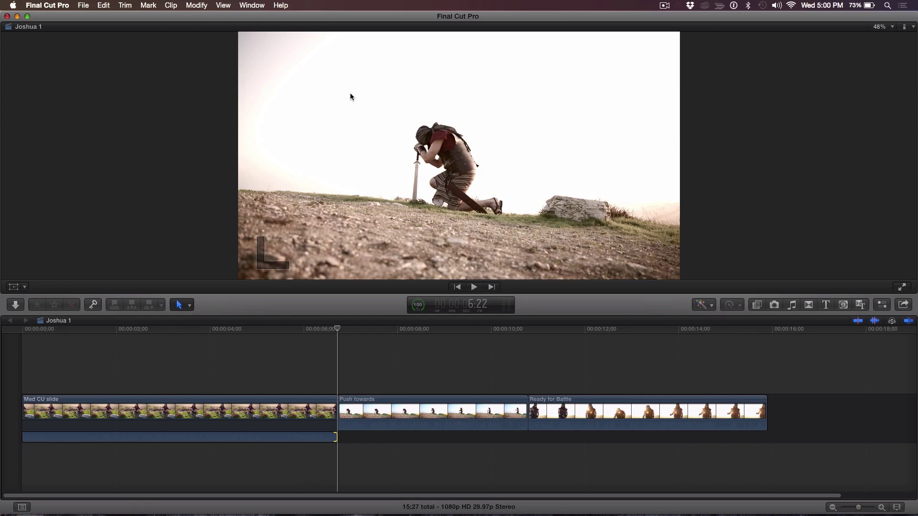
- Expand Push towards' audio and open the Precision Editor on the Med CU slide / Push towards edit
key(])
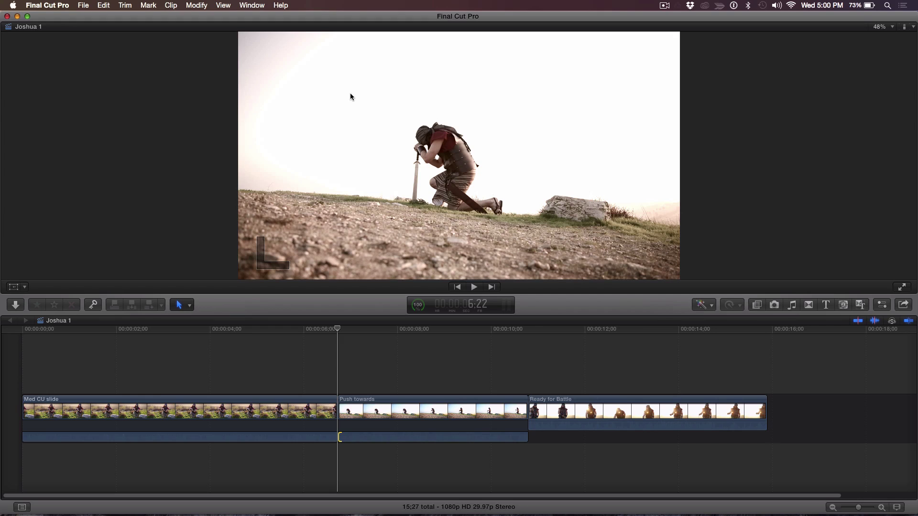
key(ctrl+e)
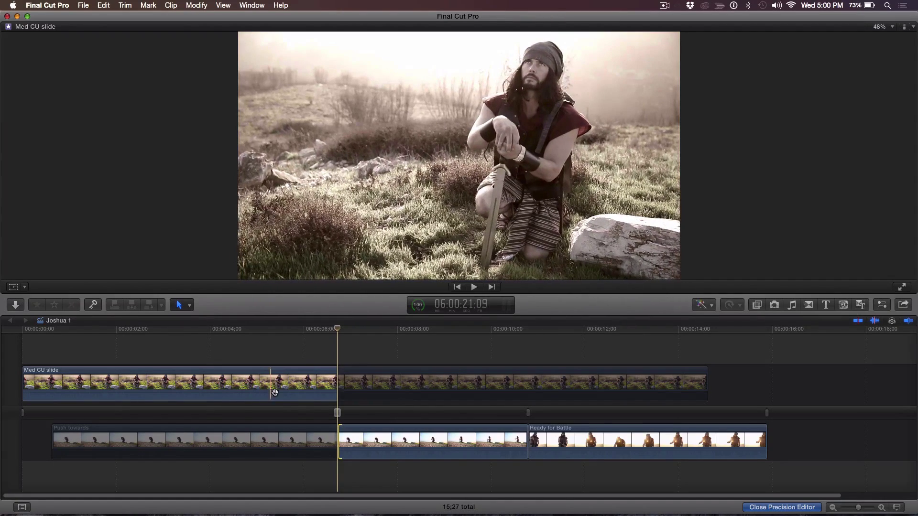
drag(281, 393, 292, 389)
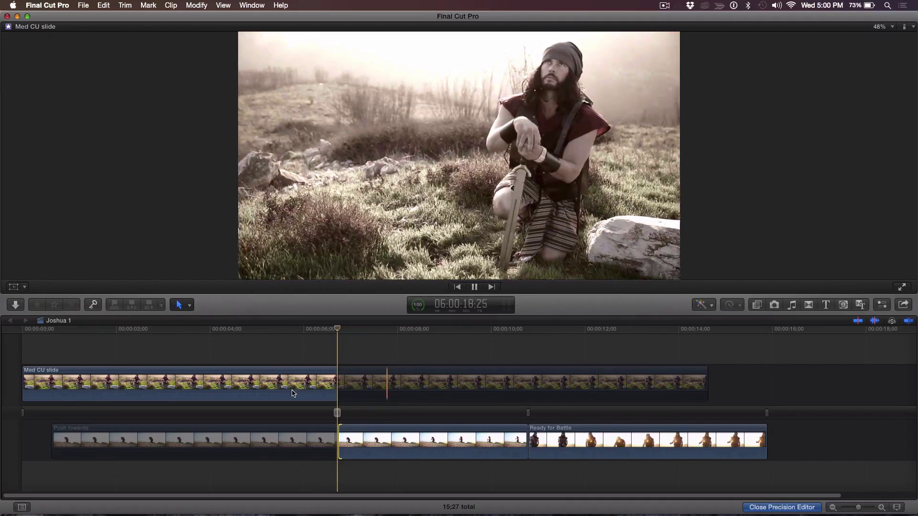
click(289, 440)
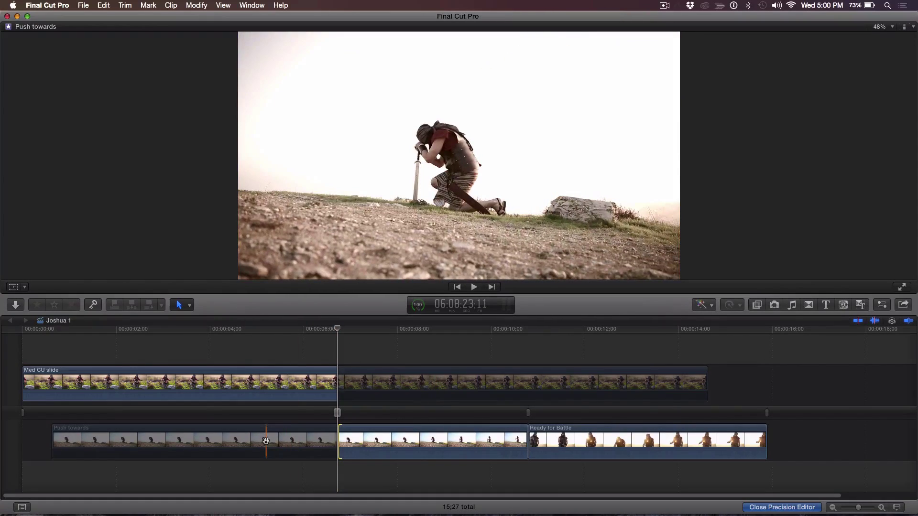
key(space)
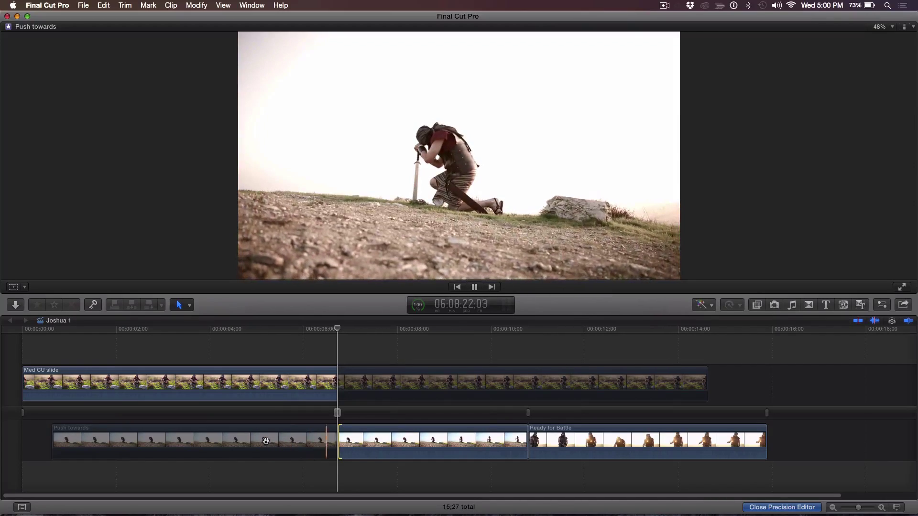
click(388, 383)
click(284, 391)
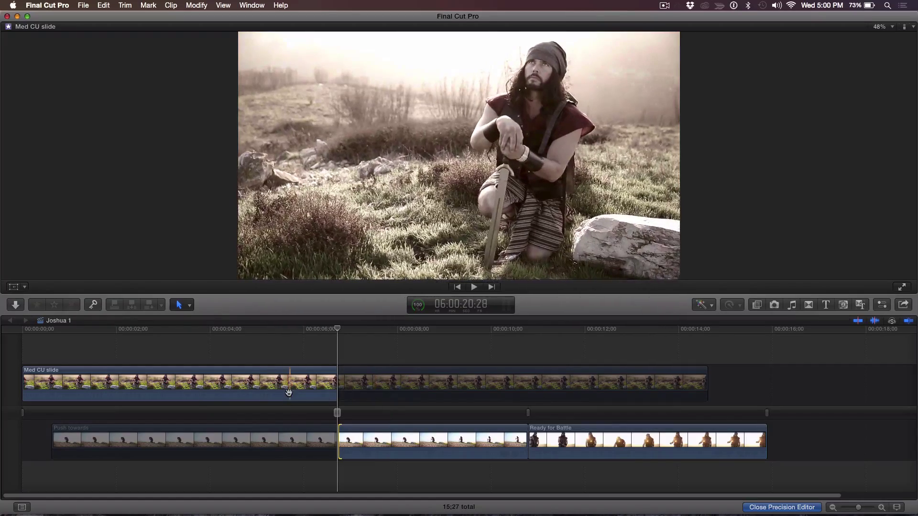
click(272, 387)
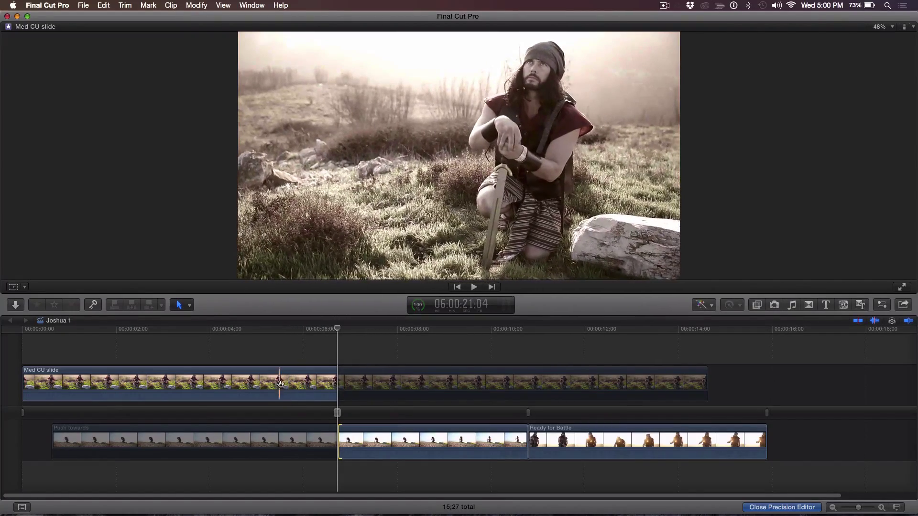
click(264, 388)
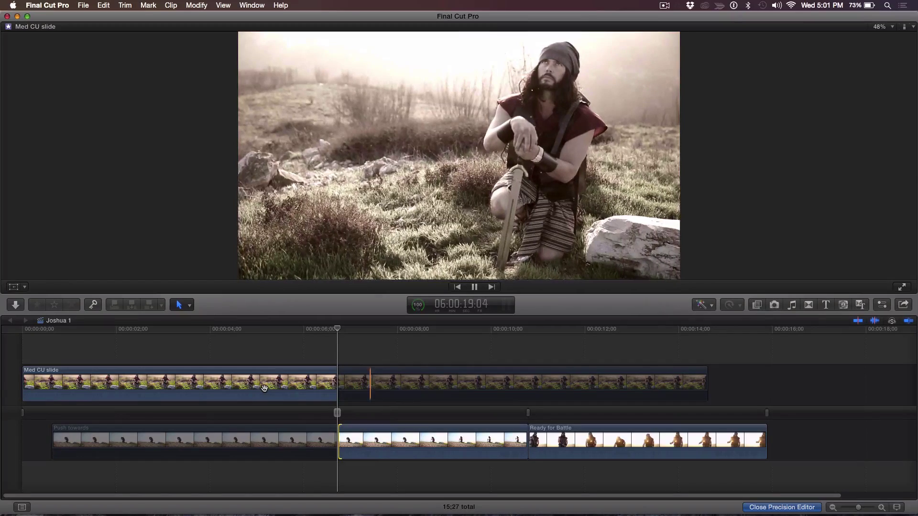
key(space)
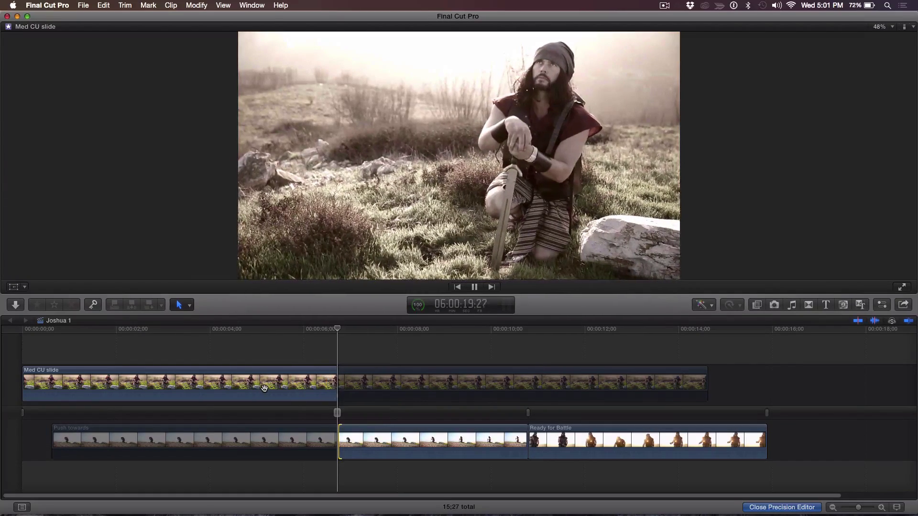
key(space)
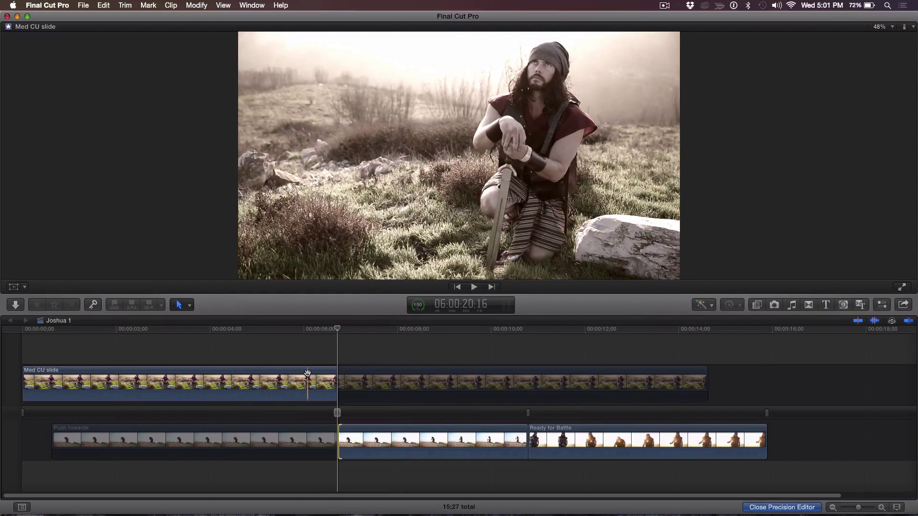
key(bracketleft)
key(shift+slash)
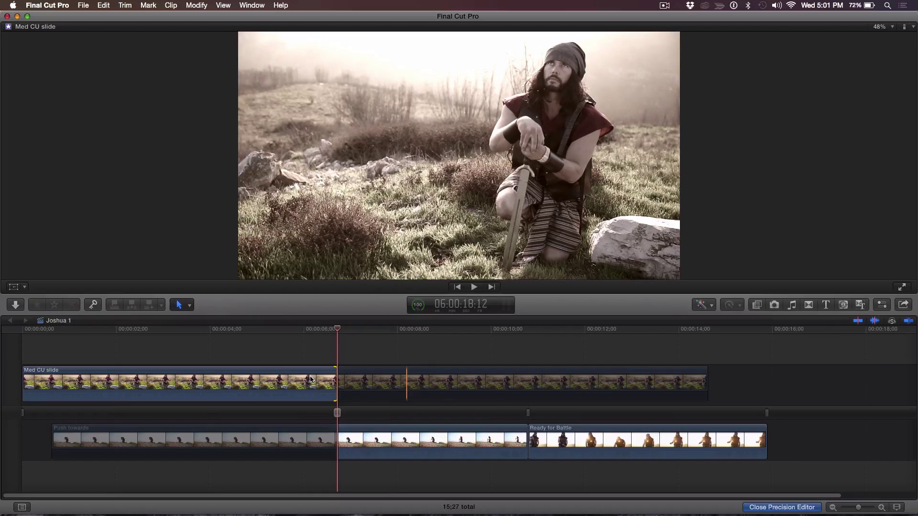
key(Return)
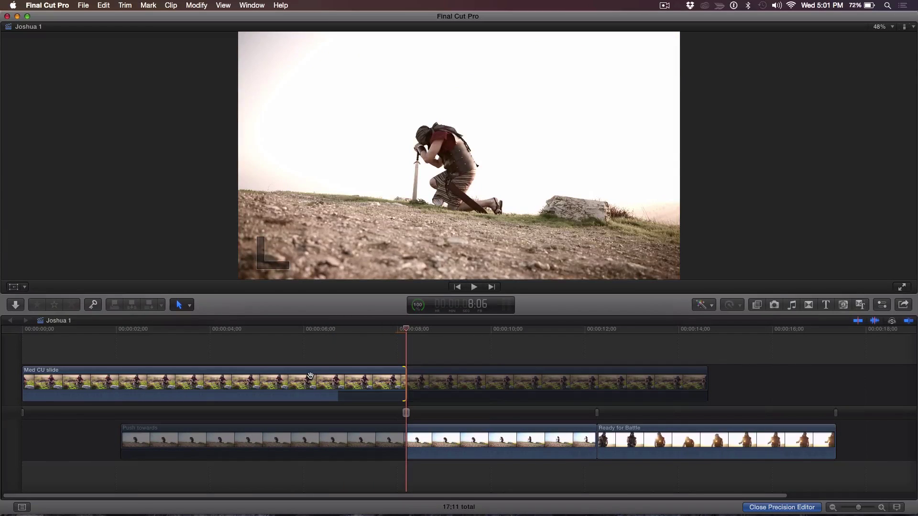
key(super+z)
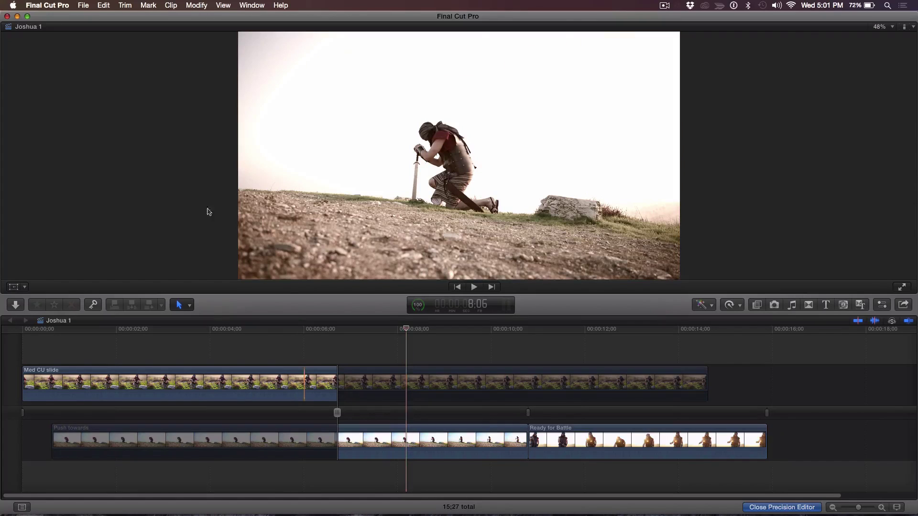
click(47, 5)
mouse_move(54, 41)
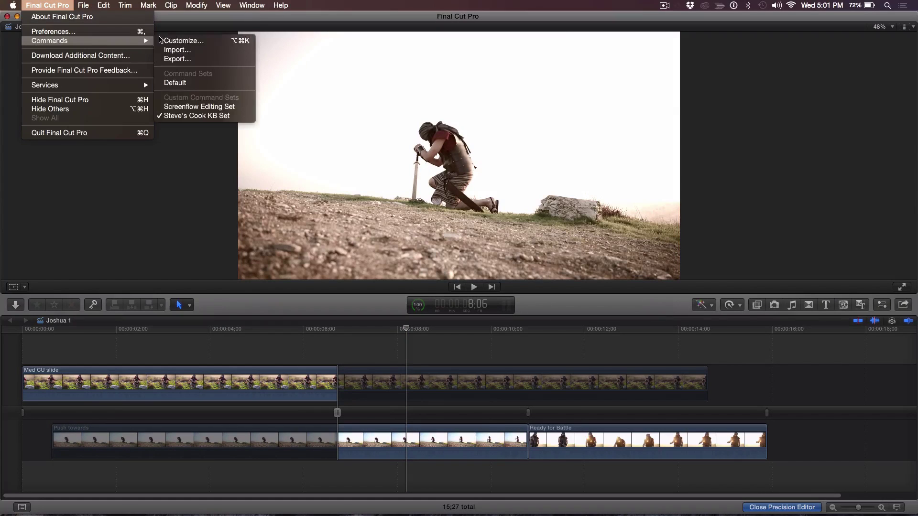
click(177, 41)
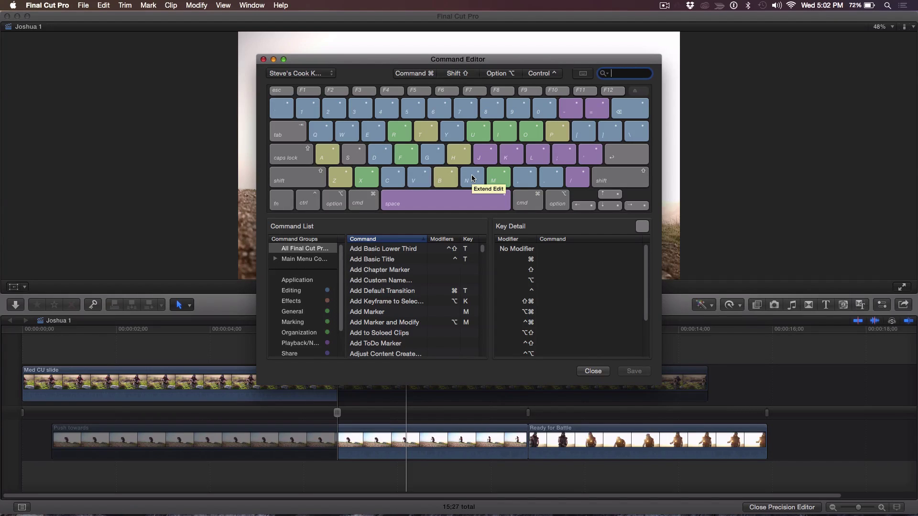
click(263, 59)
- Extend Med CU slide's end to a frame chosen during playback, making Joshua 1 17:11 long
click(366, 361)
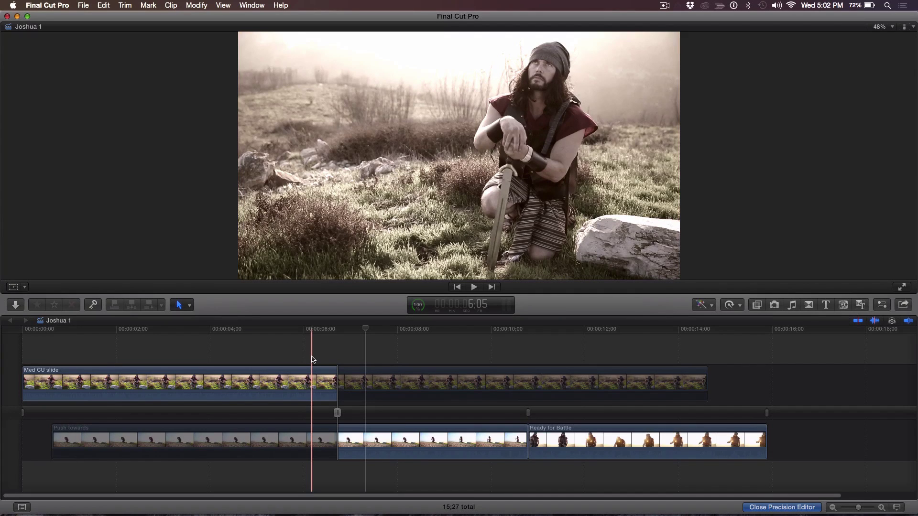
click(334, 379)
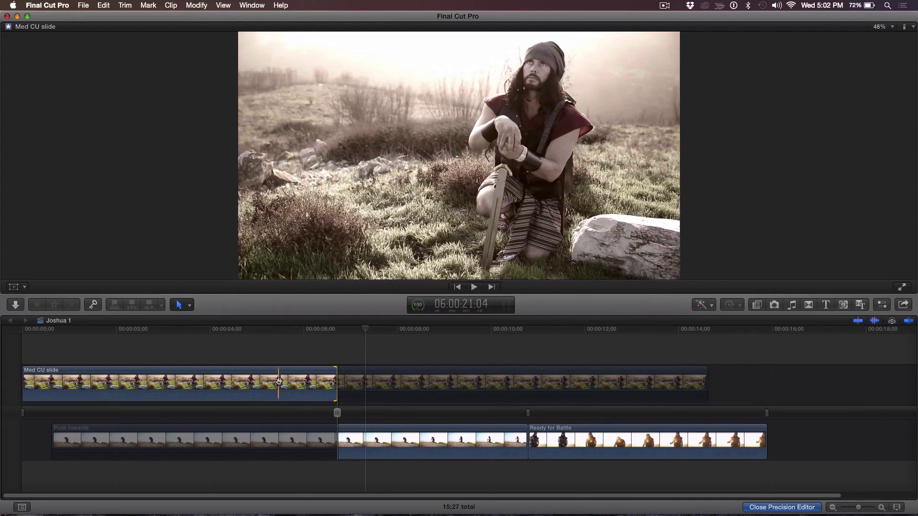
key(space)
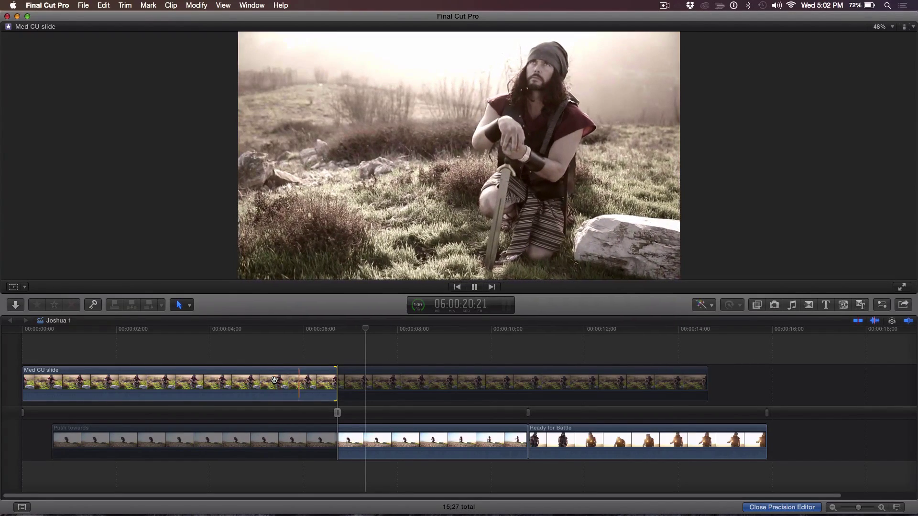
key(space)
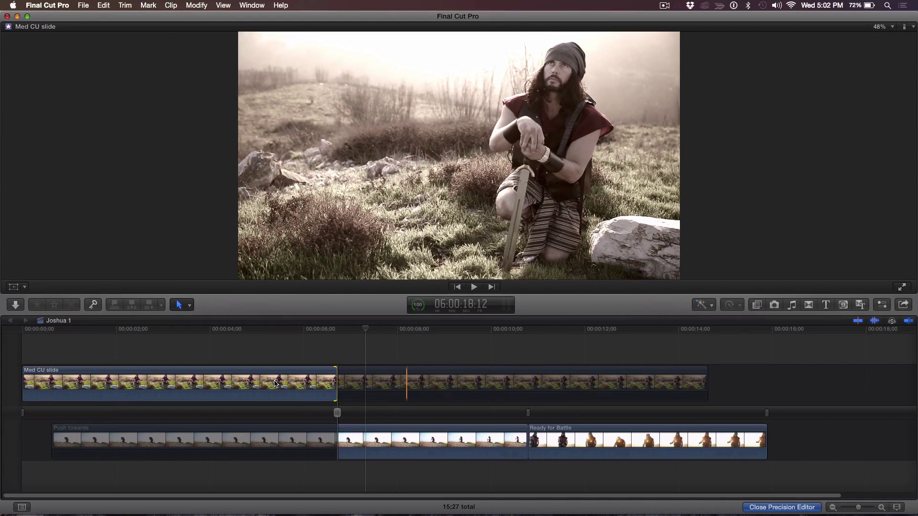
key(shift+x)
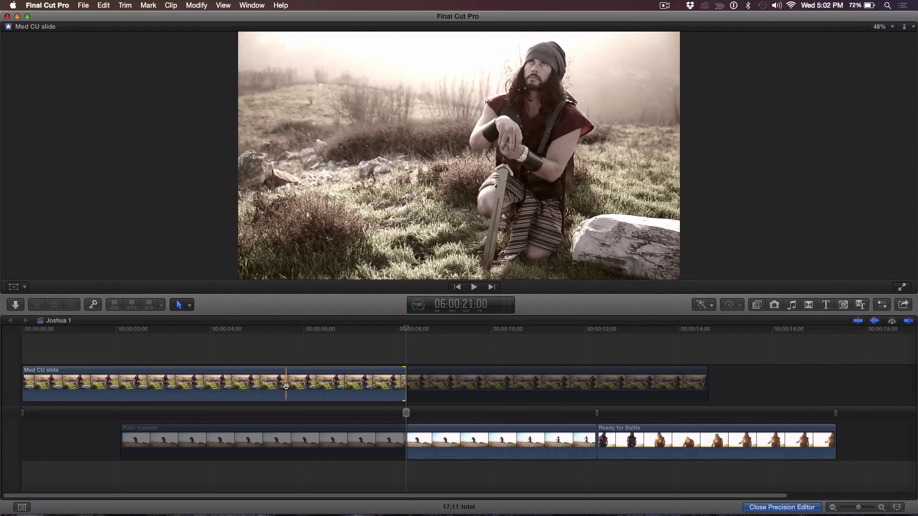
- Retime Med CU slide's out point to frames picked during playback with Shift+X
key(space)
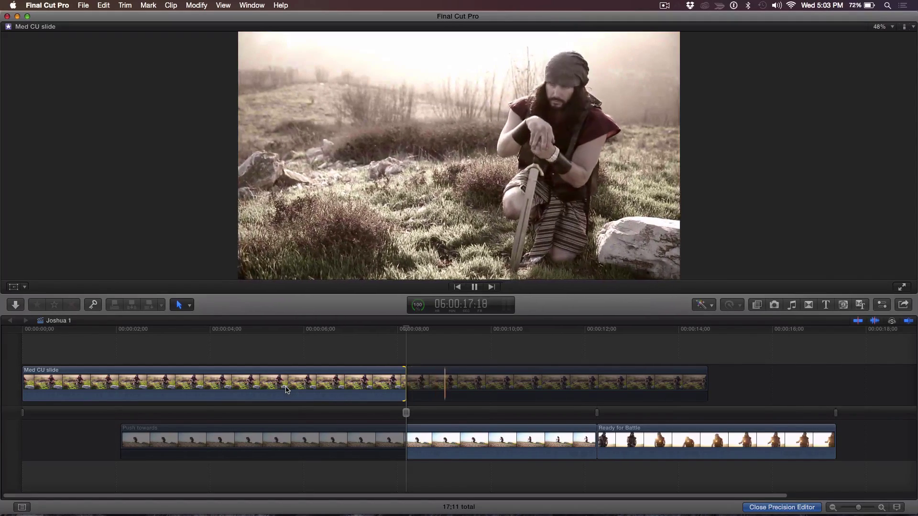
key(shift+x)
key(space)
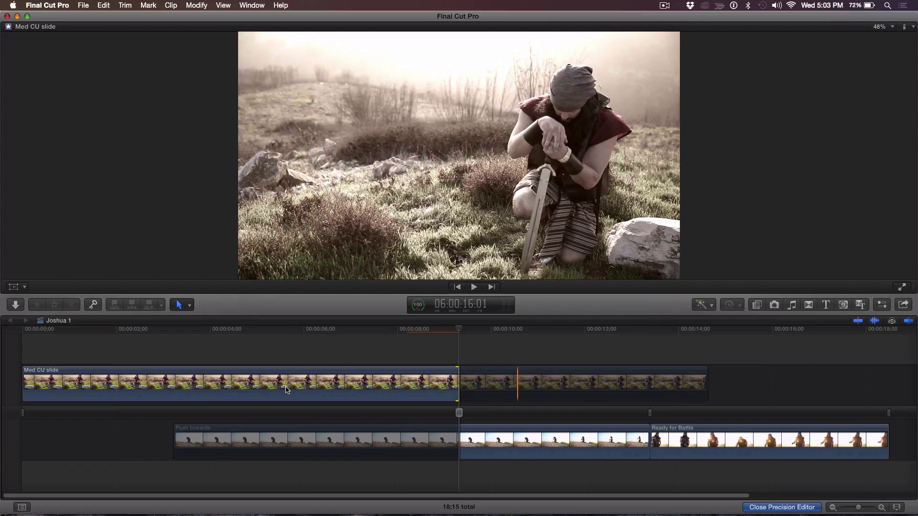
key(space)
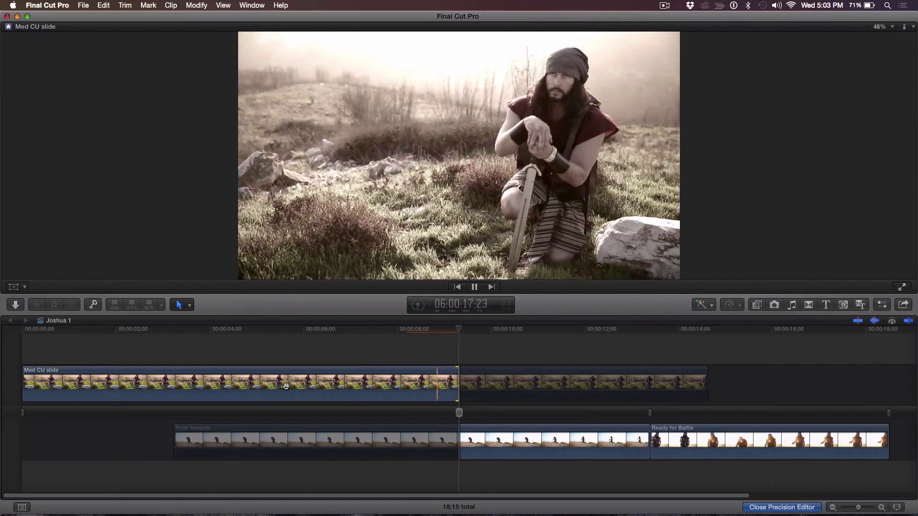
key(shift+x)
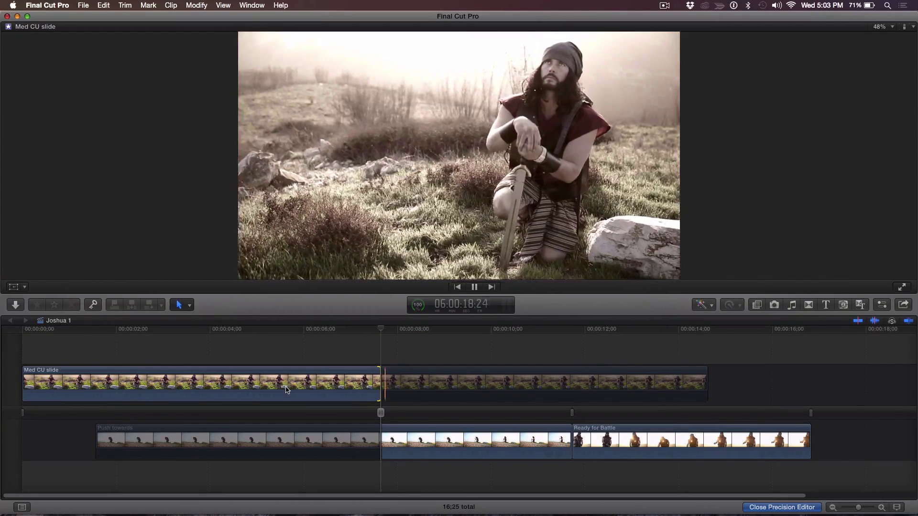
key(space)
key(shift+x)
key(shift+/)
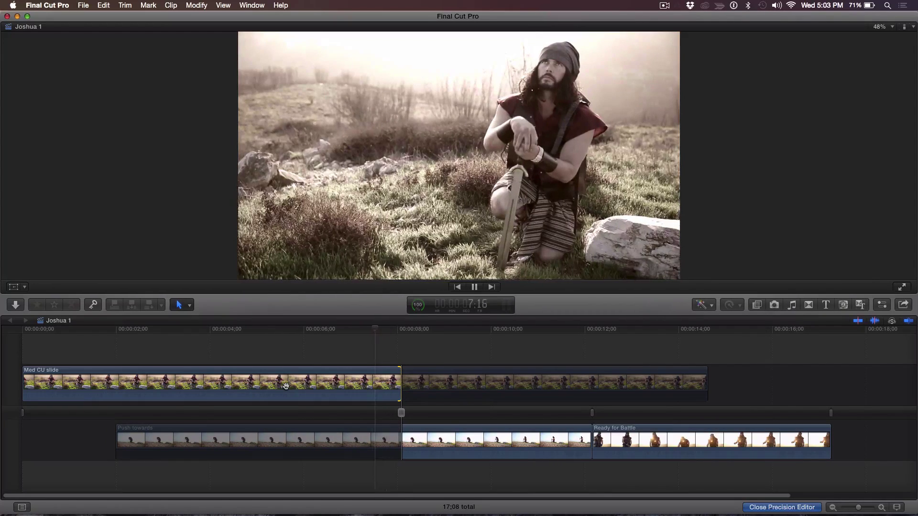
key(shift+x)
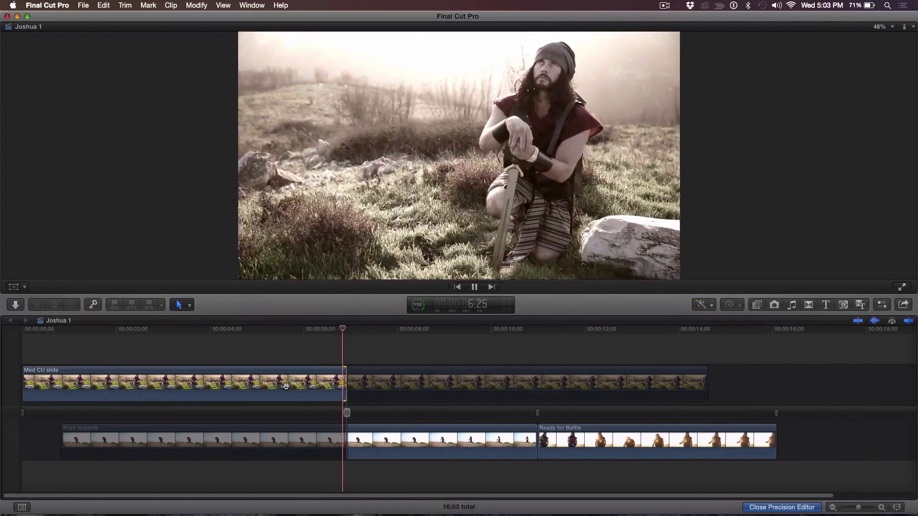
key(shift+x)
key(space)
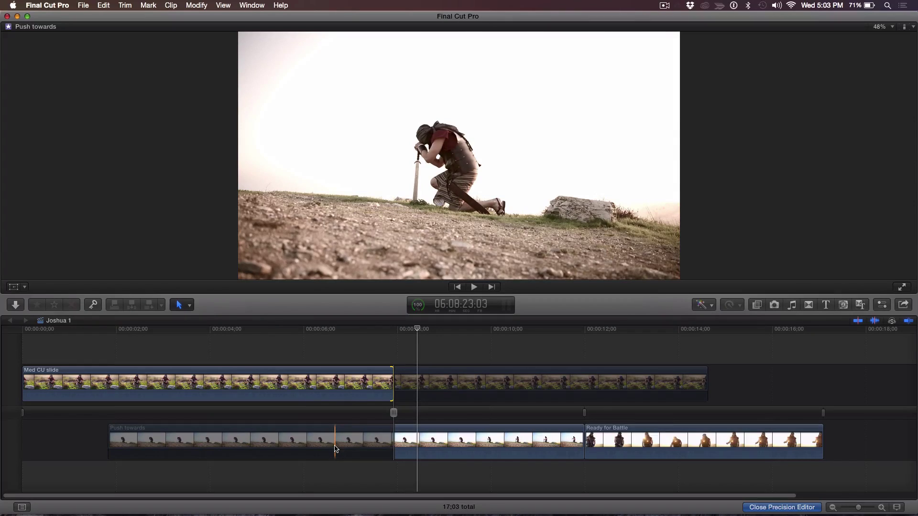
- Start Push towards earlier at a playback-chosen frame, leaving the sequence 20:07 long
click(336, 447)
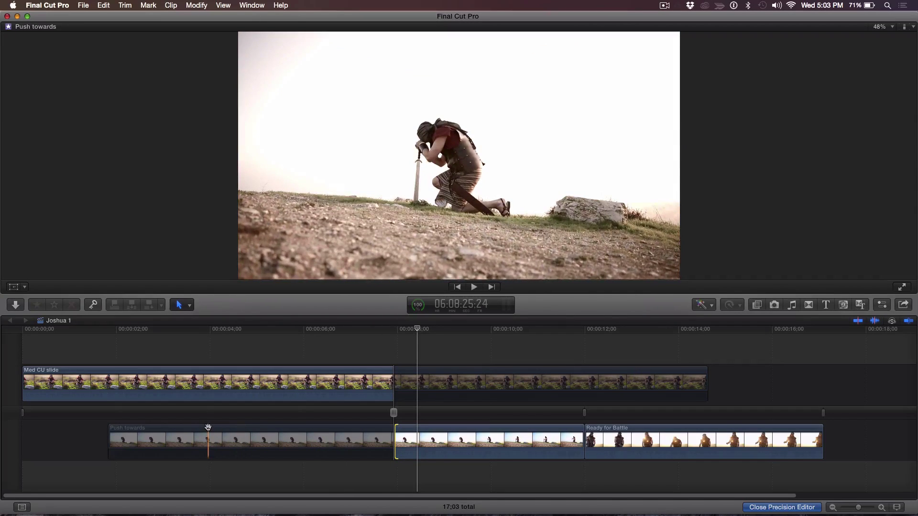
key(space)
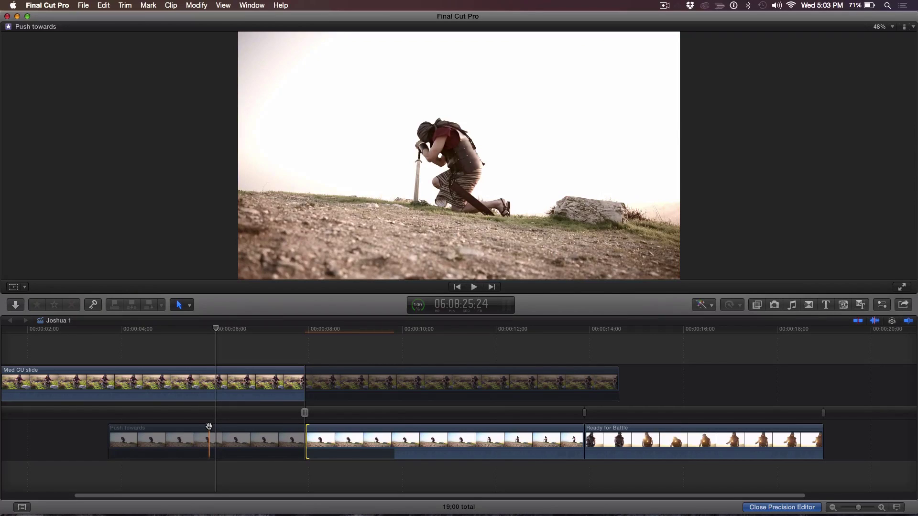
key(space)
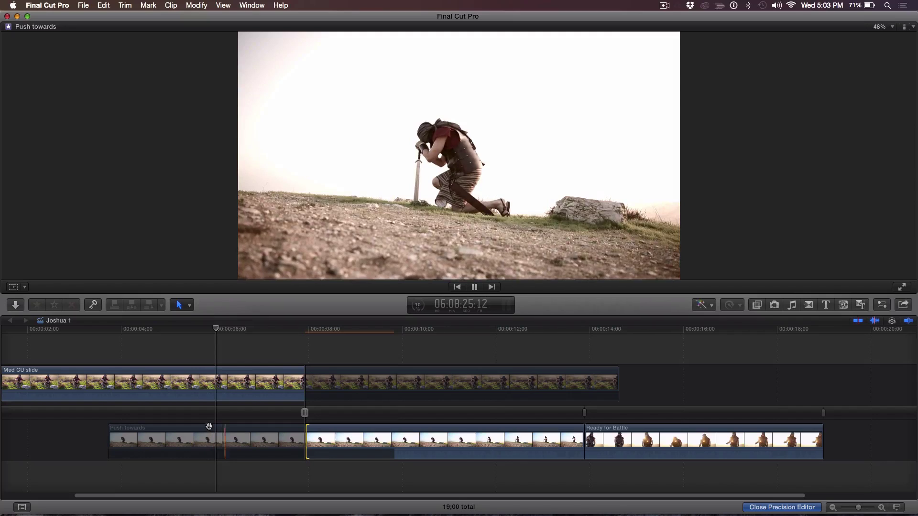
key(shift+x)
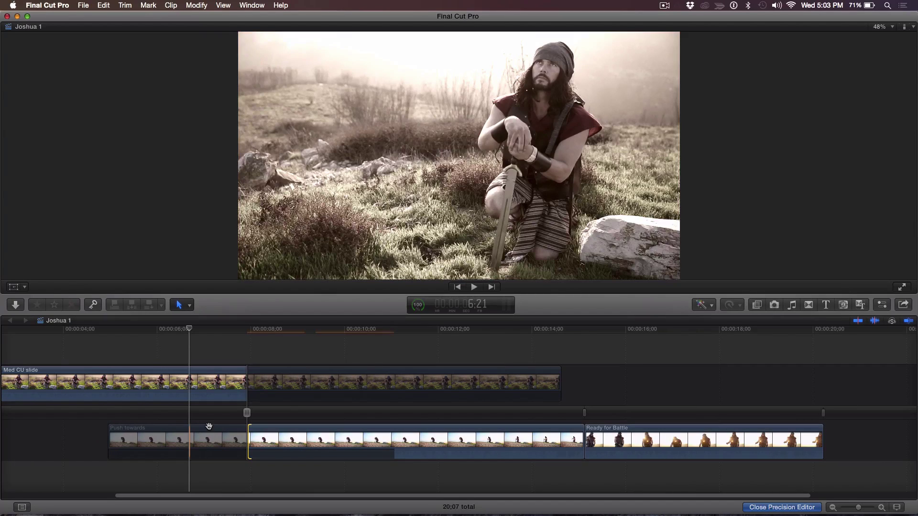